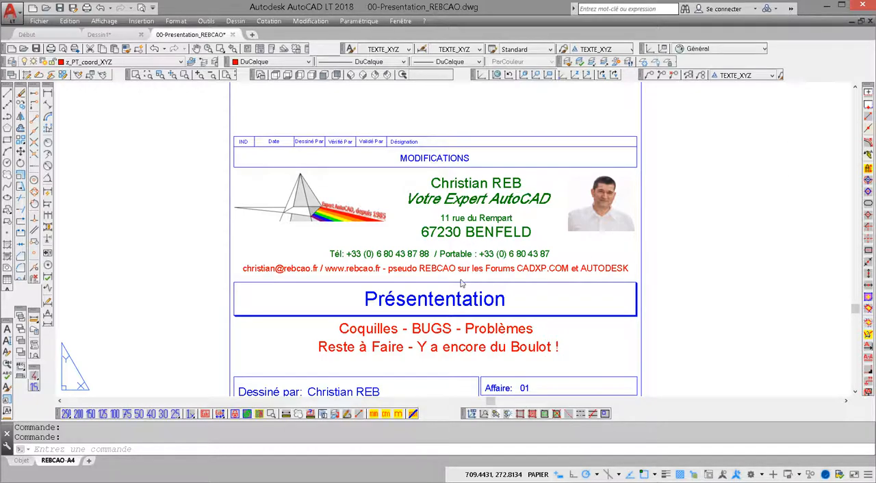
- Open the recent drawing 21 - CHAMPS.dwg and display its A4H layout
click(43, 21)
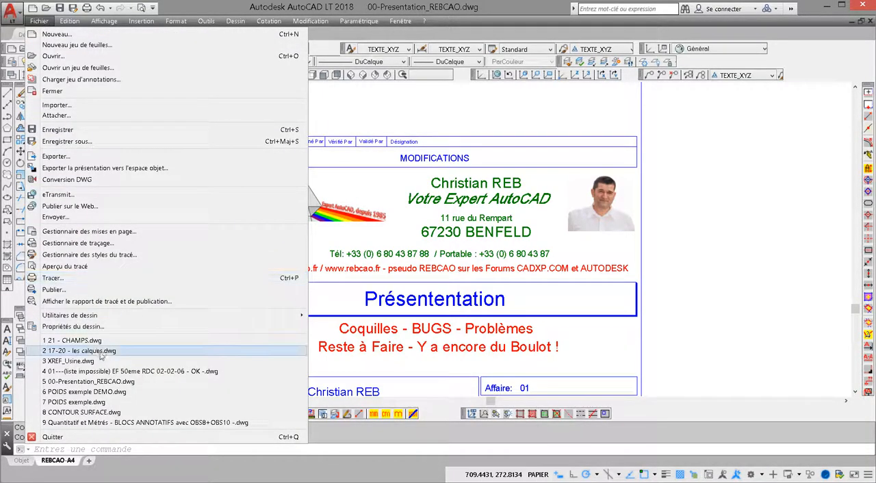
click(96, 347)
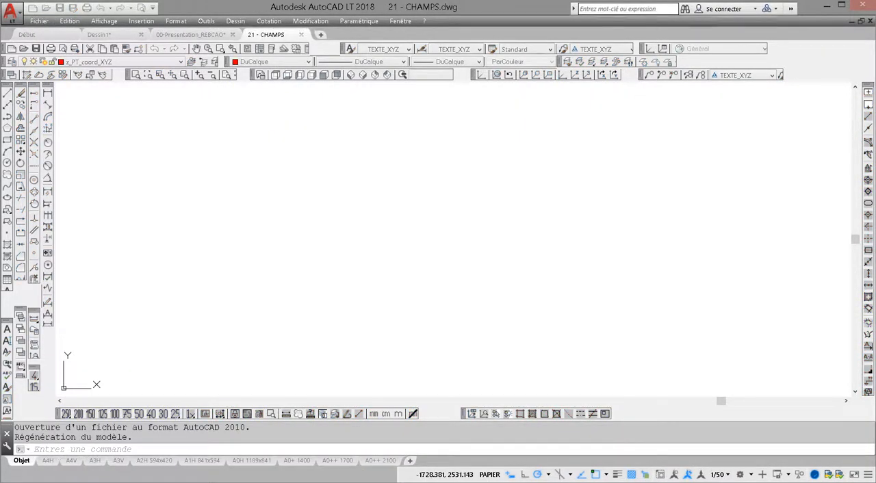
click(48, 460)
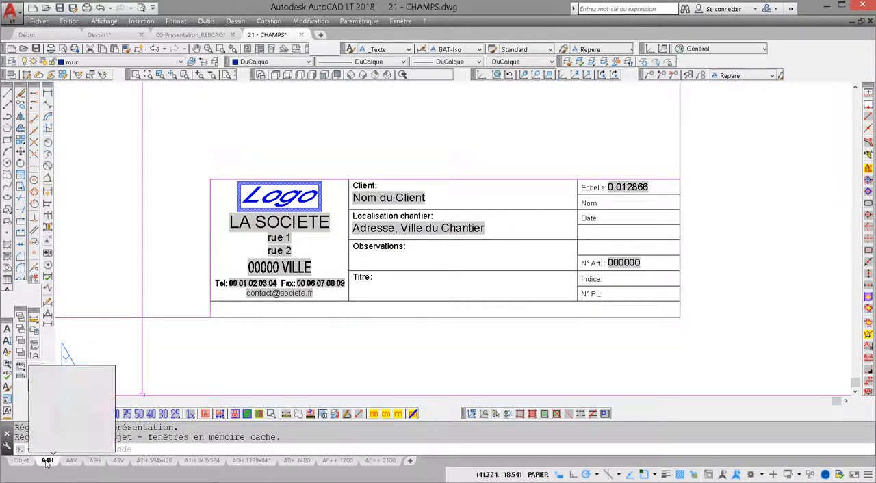
mouse_move(390, 466)
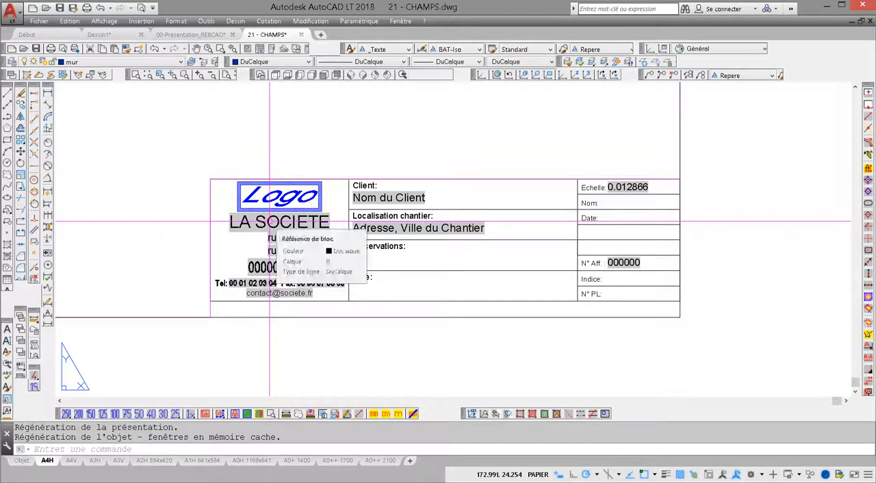
- Open the drawing's custom properties and set the _CLIENT value to AUTODESK
click(39, 21)
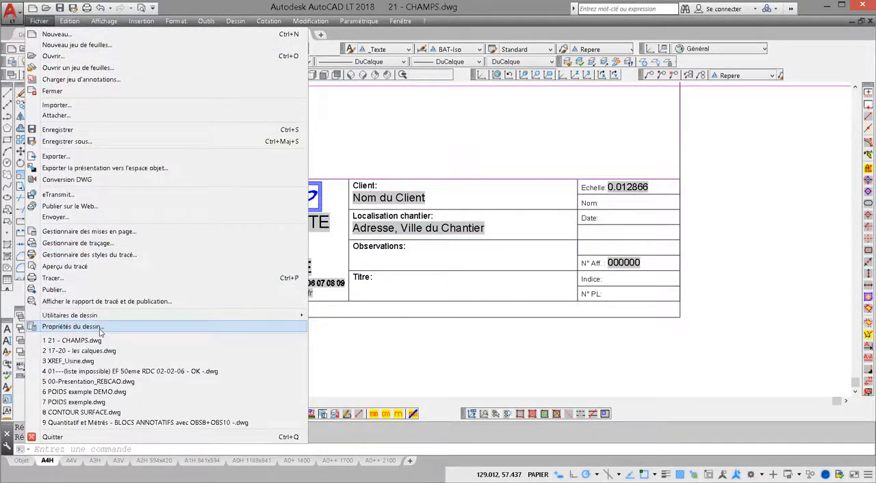
click(100, 333)
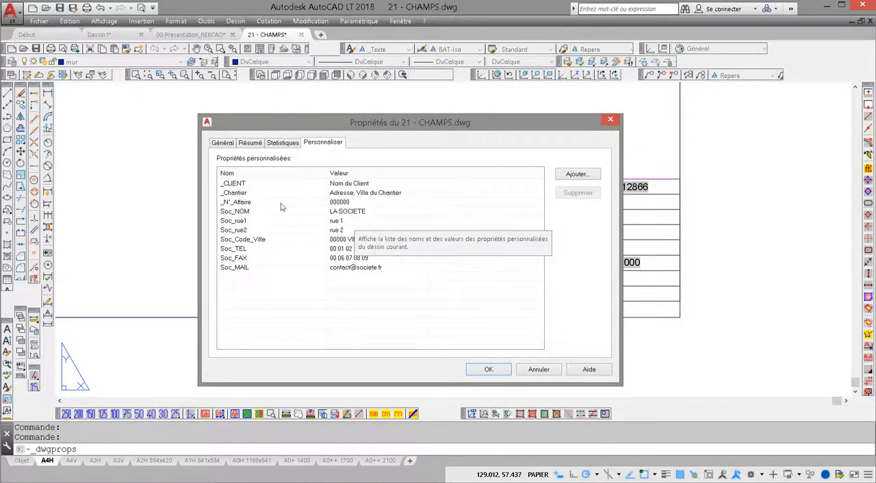
click(278, 204)
double_click(347, 184)
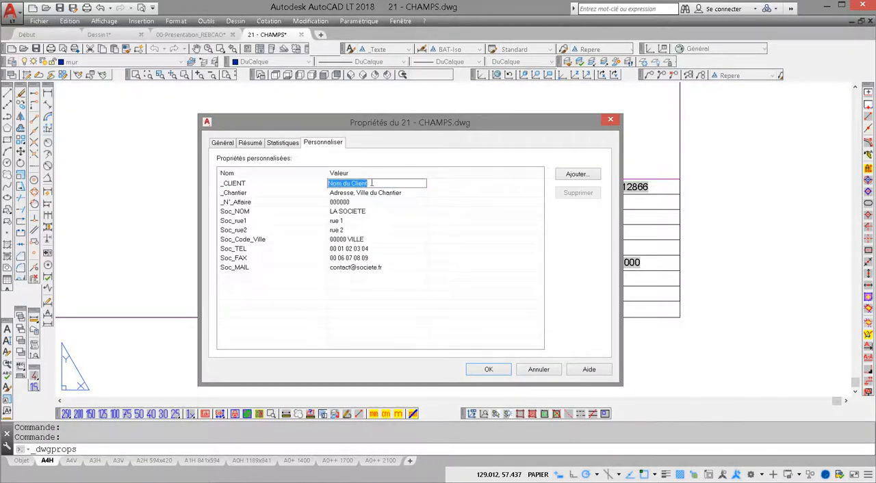
text(AUTODESK)
key(Return)
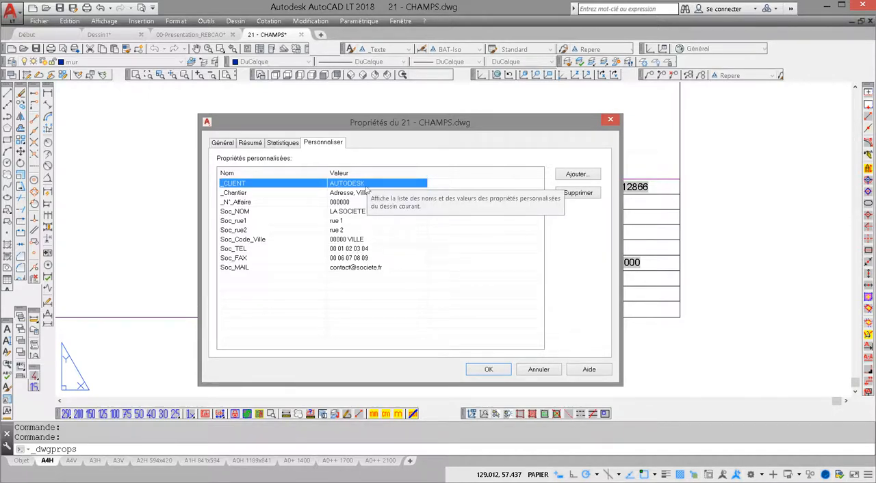
- Set the _Chantier custom property to "Loin de nous" and _N°_Affaire to 00021
double_click(368, 193)
text(Loin de nous)
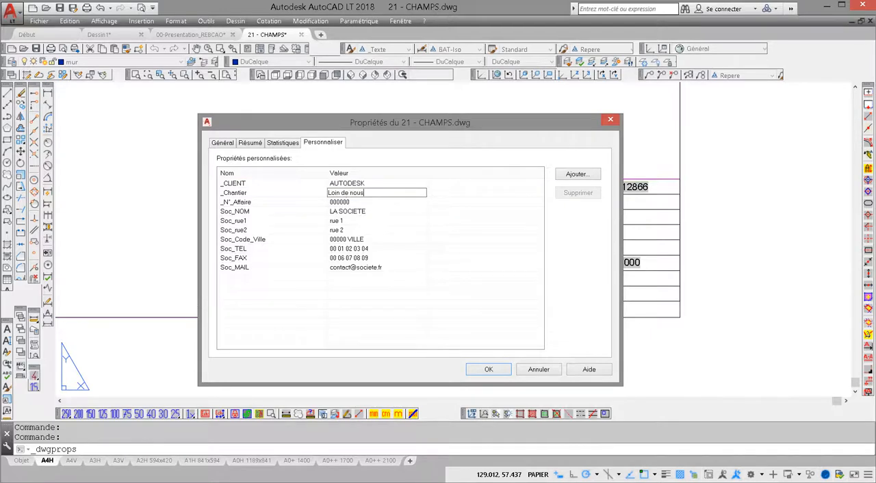
key(Return)
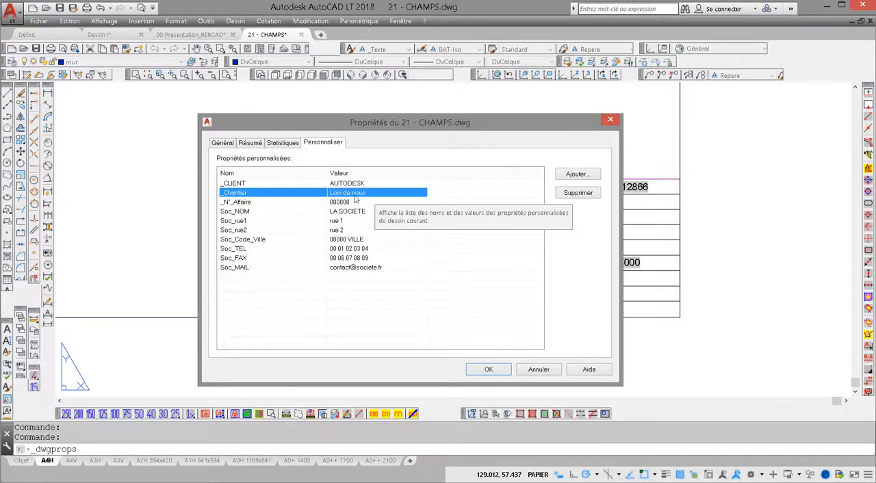
double_click(354, 202)
text(000)
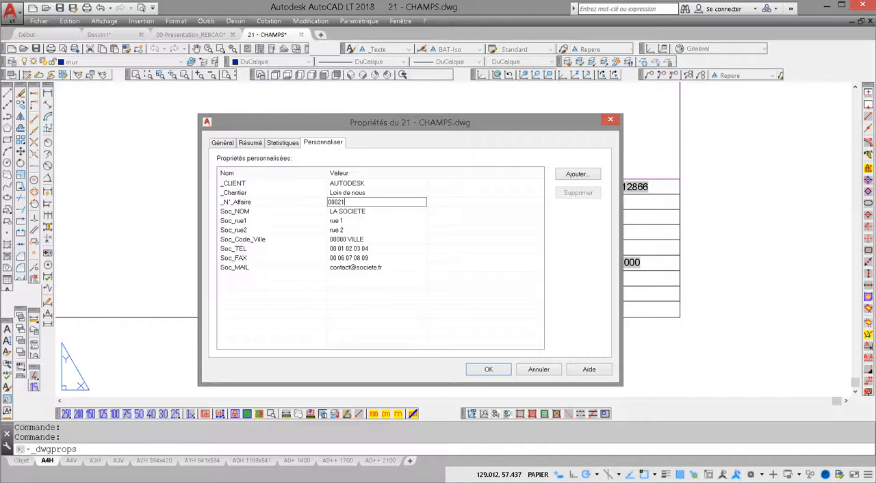
key(Return)
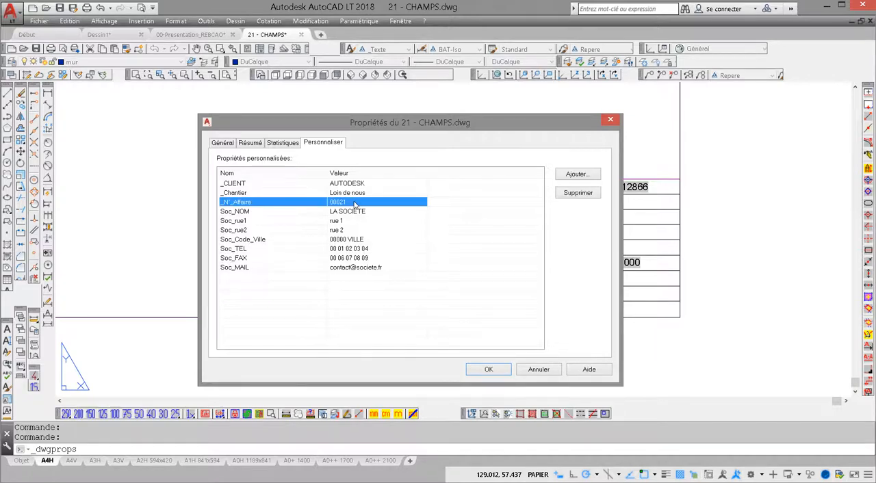
- Set the Soc_NOM custom property to "LES CHAMPS Tille"
double_click(341, 212)
text(LES CHAMPS Tille)
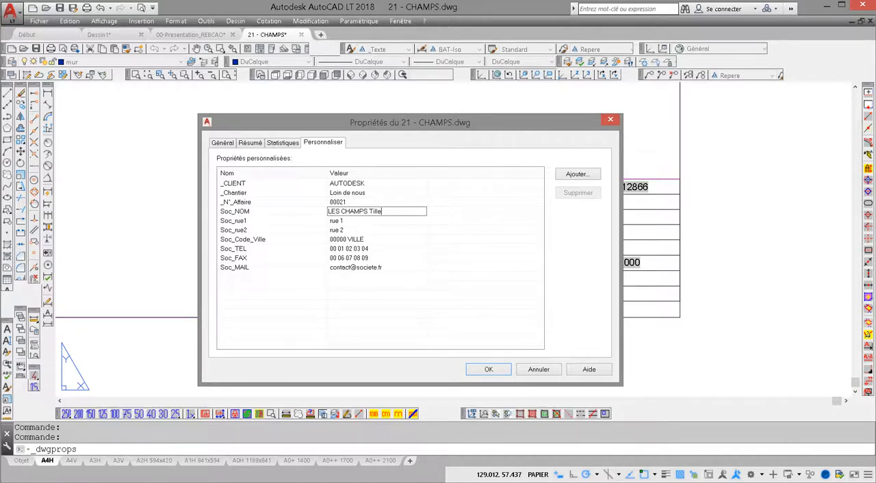
click(378, 213)
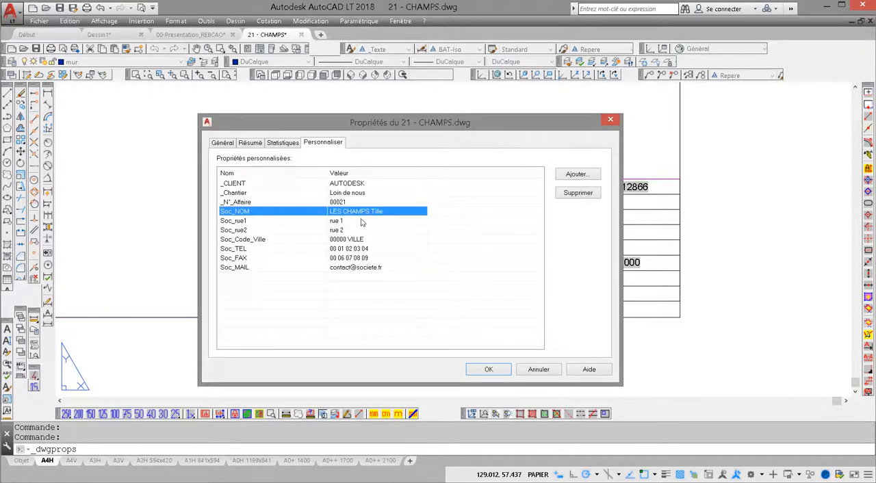
- Fill in the company's street lines, postcode and city, phone, fax and e-mail properties, and accept the drawing properties
click(352, 222)
click(345, 221)
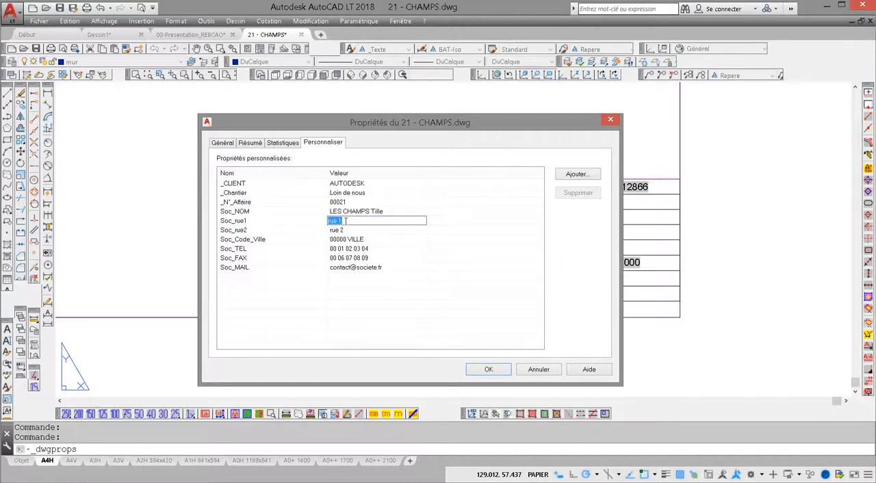
text(rue)
click(345, 225)
click(346, 227)
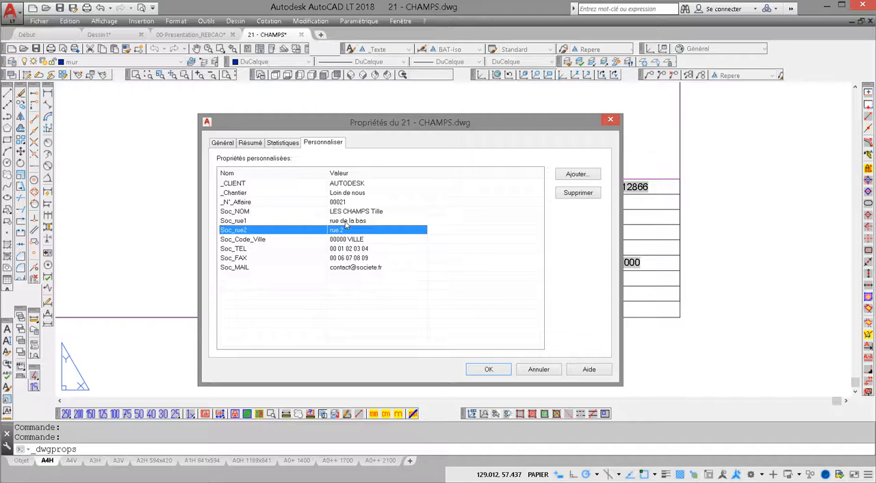
click(347, 229)
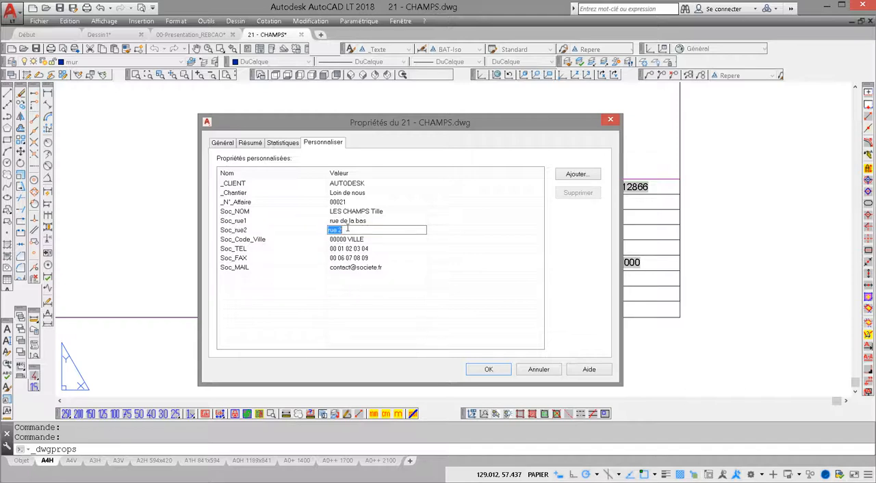
text(BP 21)
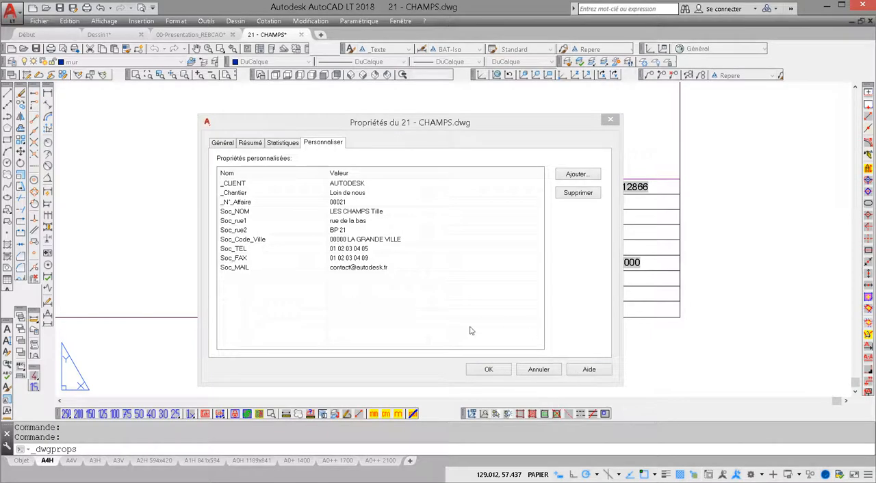
click(489, 373)
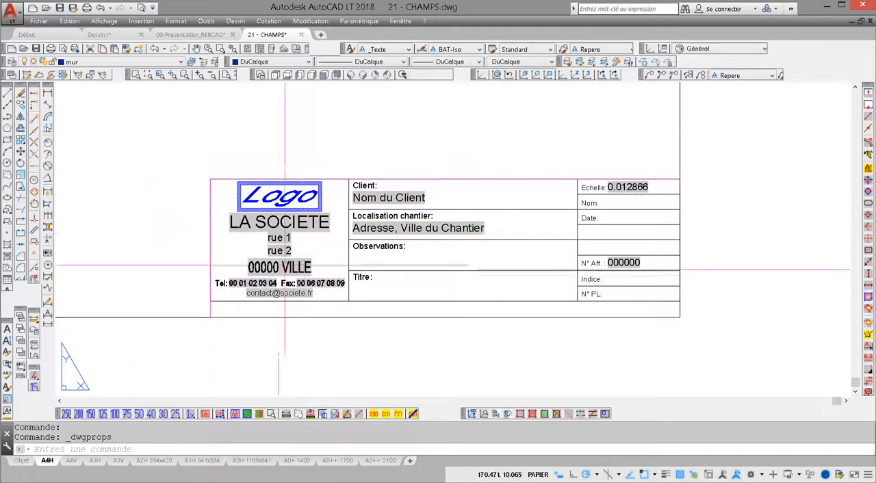
- Save the drawing to update the title block's fields
click(104, 21)
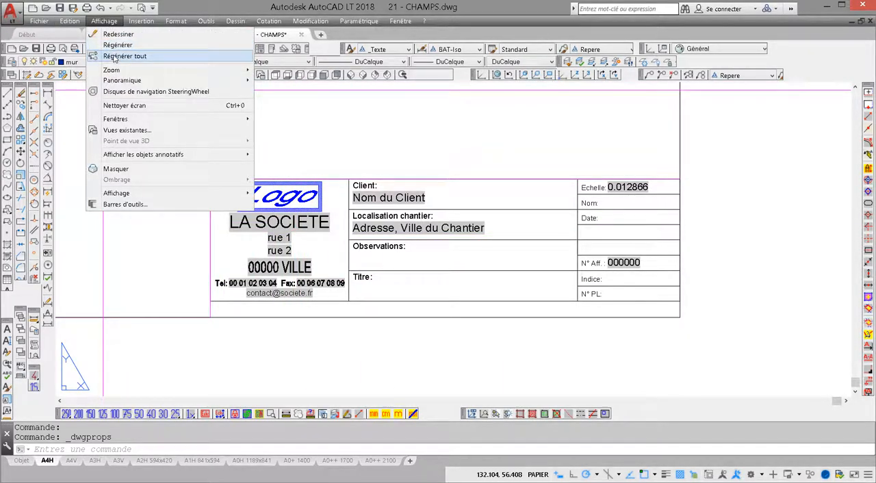
click(33, 52)
click(36, 49)
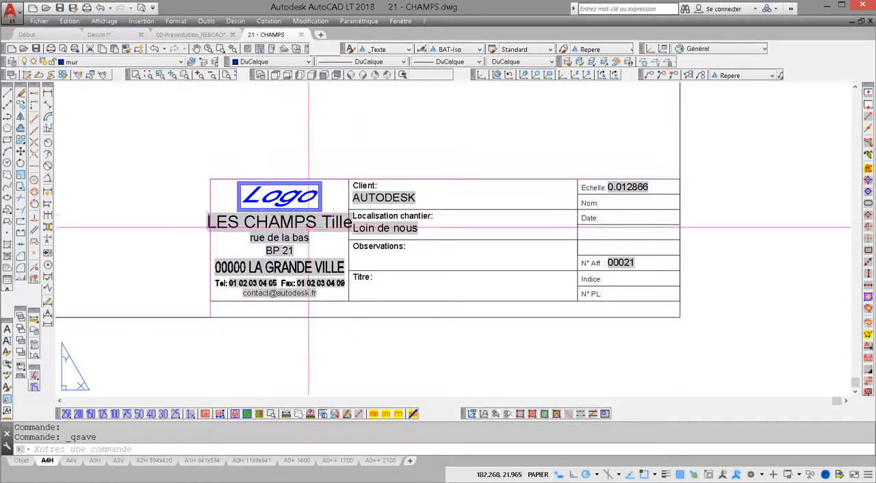
mouse_move(312, 222)
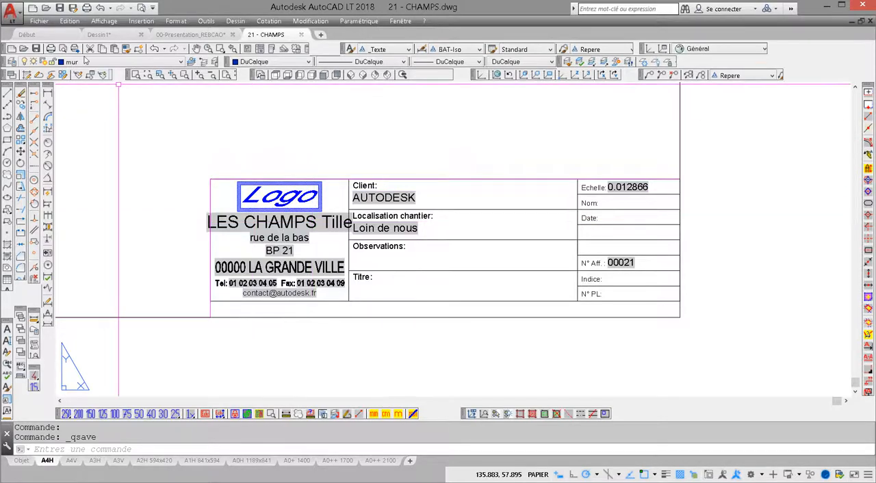
- Change the Soc_NOM custom property to "Les Champs Tille" and save the drawing to refresh the title block
click(39, 21)
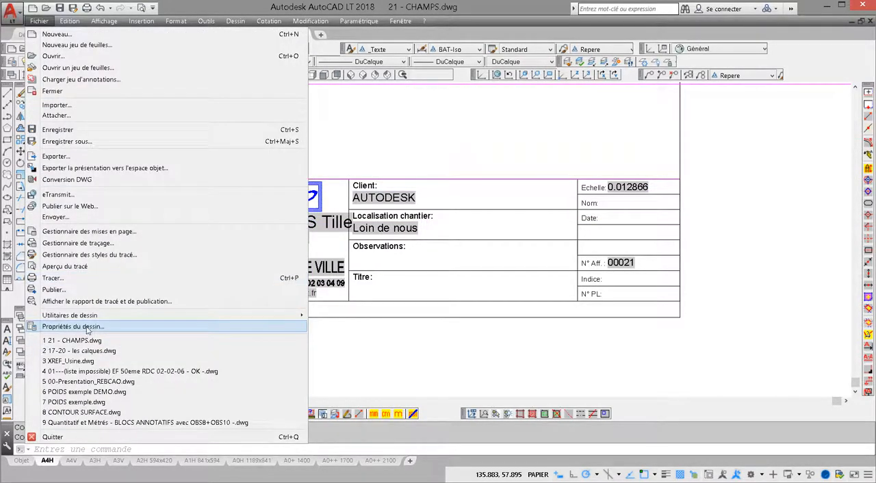
click(89, 327)
double_click(336, 214)
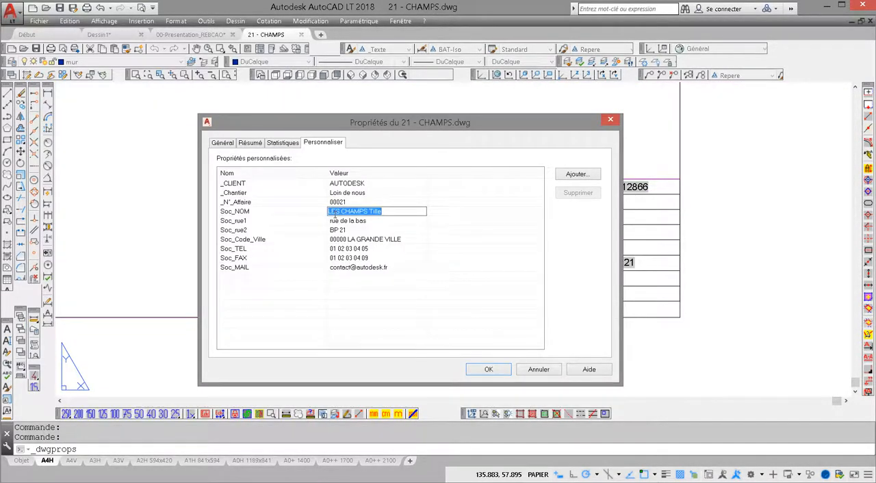
click(336, 214)
key(BackSpace)
key(BackSpace)
text(Les Cha)
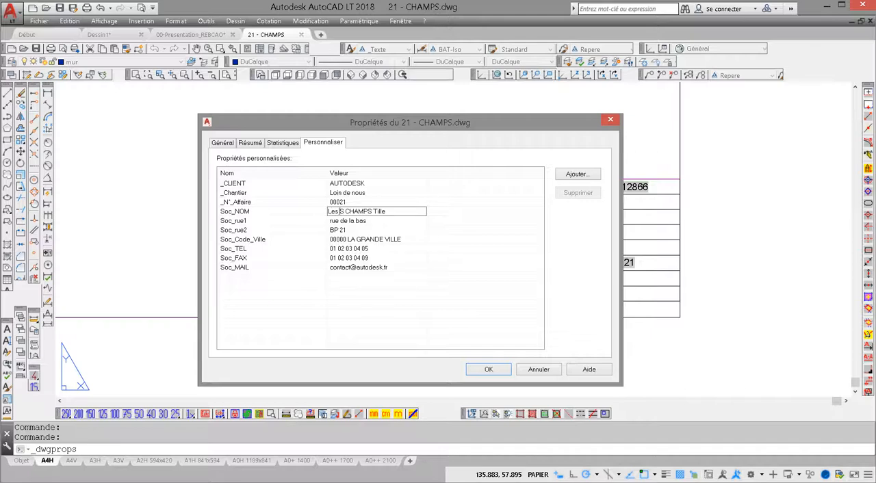
text(mps)
key(Delete)
key(Delete)
key(Delete)
key(Delete)
key(Delete)
key(Delete)
key(Delete)
key(Delete)
key(Return)
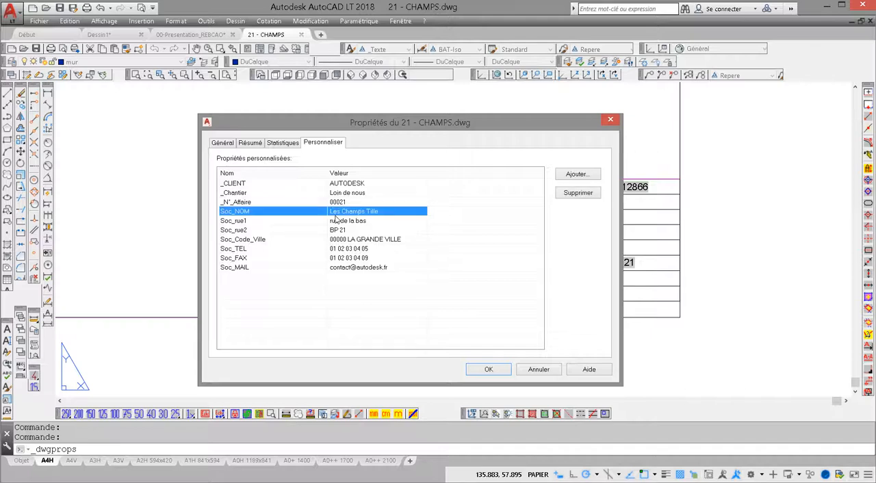
click(489, 369)
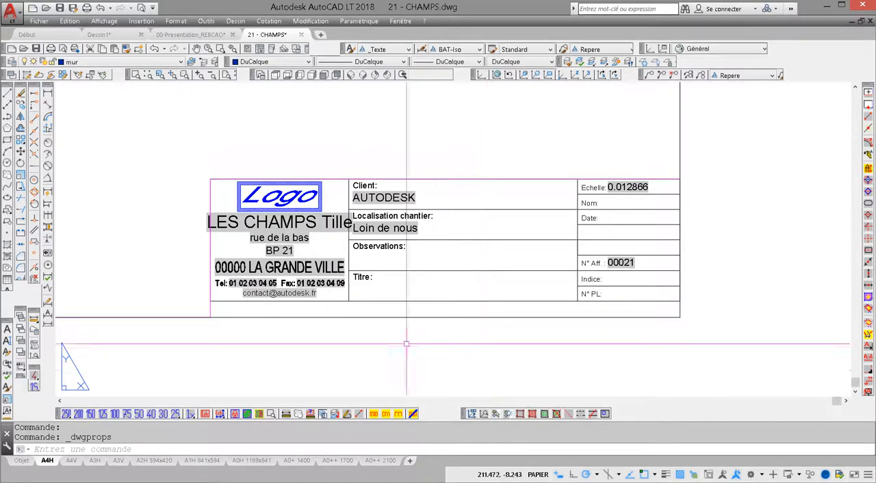
click(60, 8)
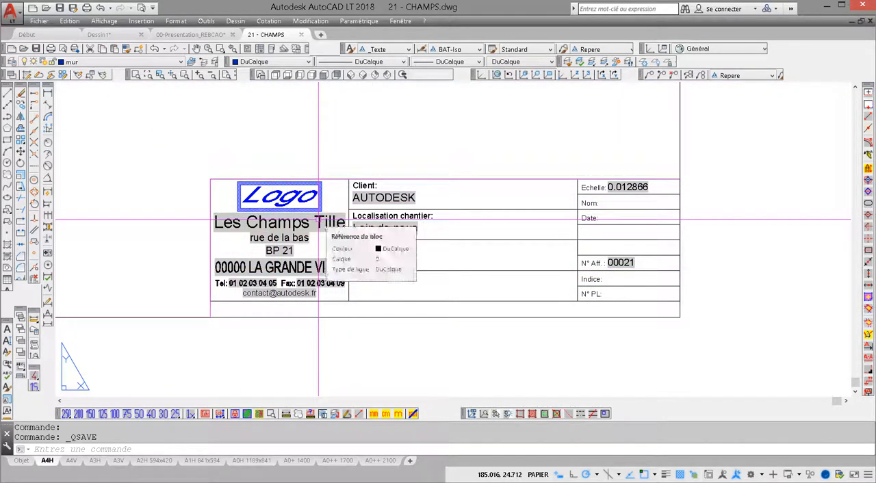
- Copy the title block to the clipboard and switch to the 00-Presentation_REBCAO drawing
click(318, 220)
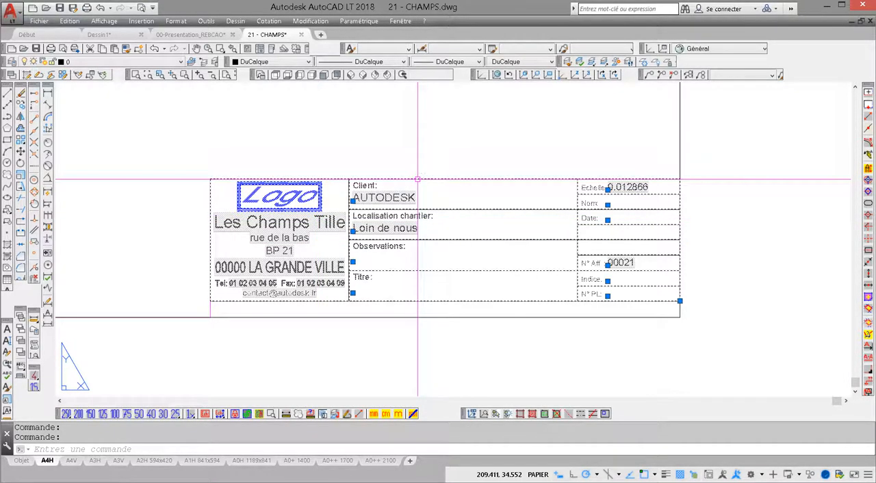
key(ctrl+c)
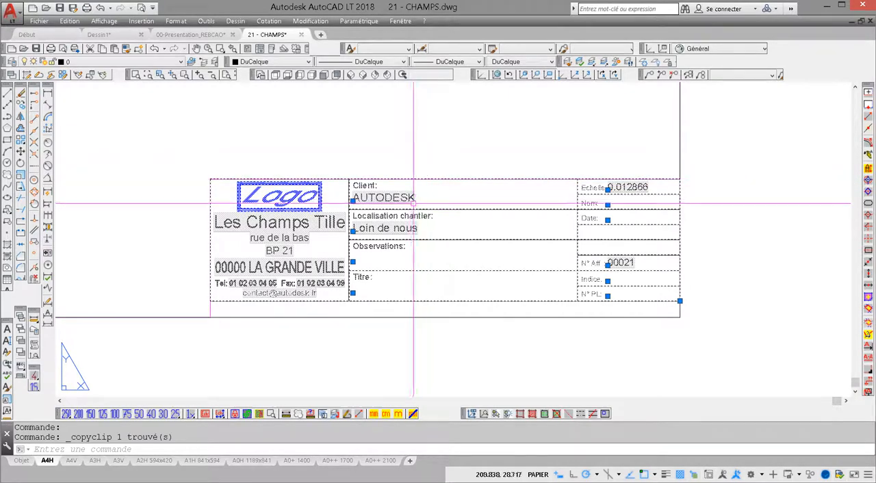
click(191, 34)
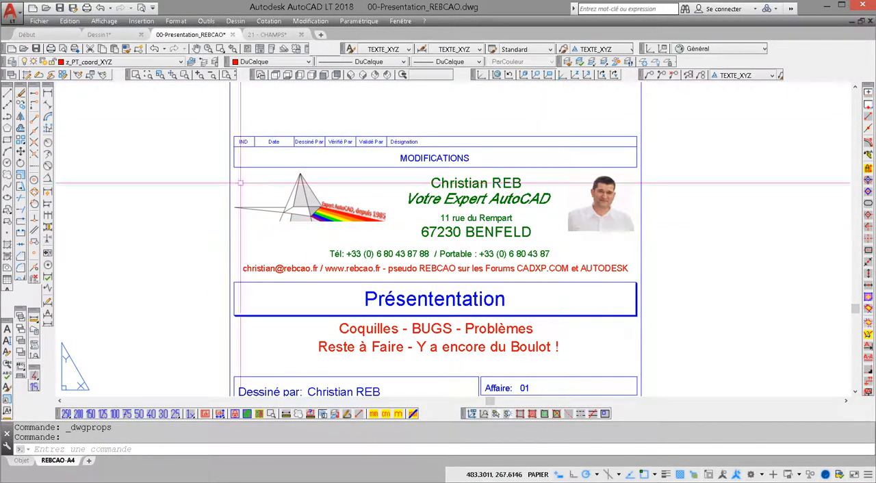
- Check the custom properties of the 00-Presentation_REBCAO drawing and close them without changes
click(42, 21)
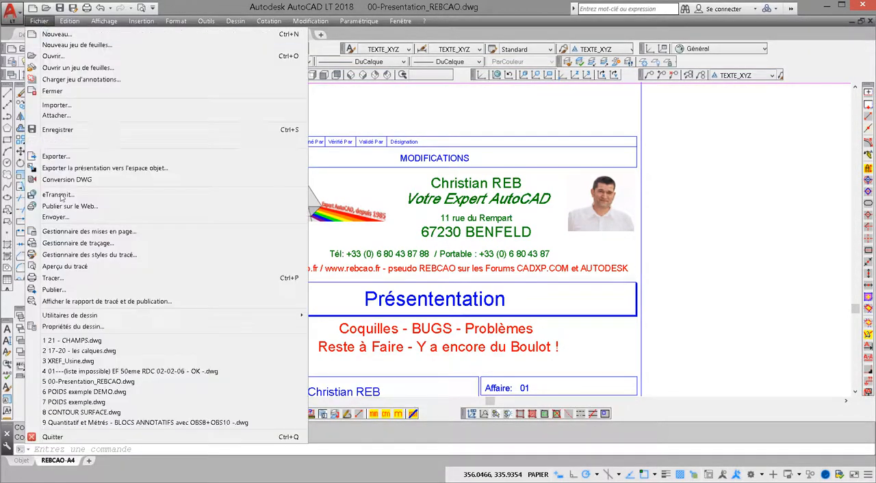
click(72, 320)
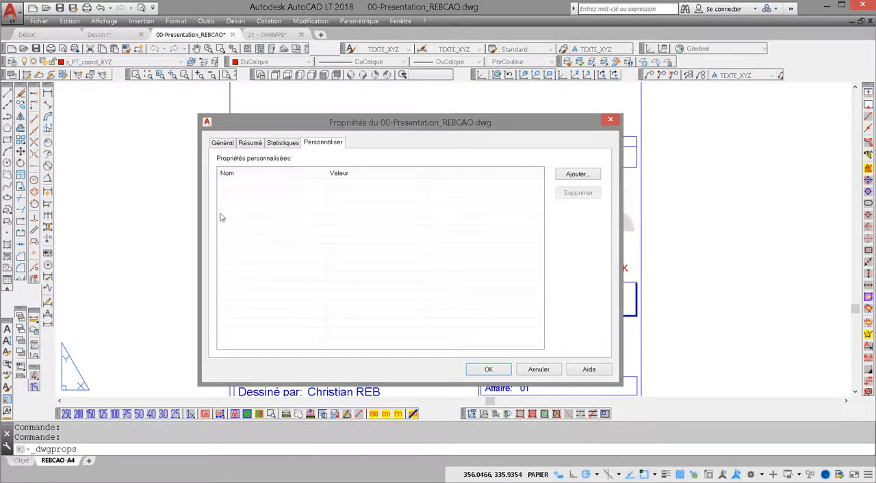
click(538, 369)
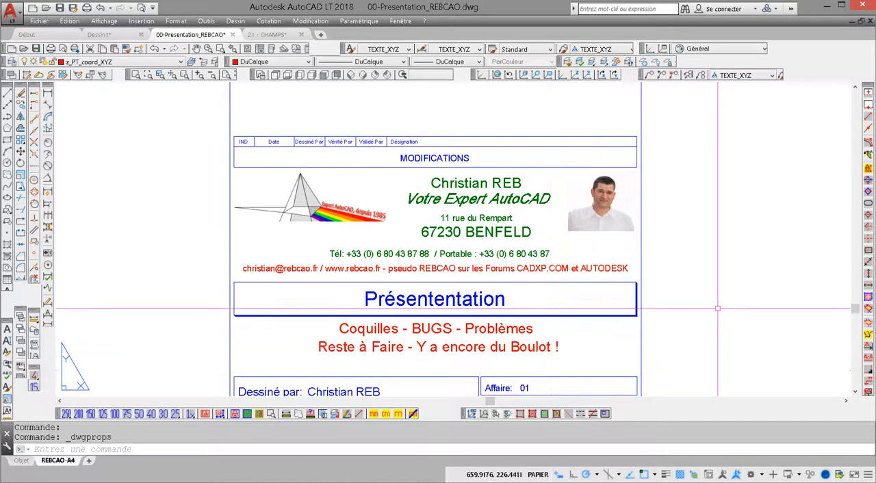
- Paste the copied title block into the empty area beside the presentation sheet on the REBCAO-A4 layout
scroll(524, 256, down, 3)
key(ctrl+v)
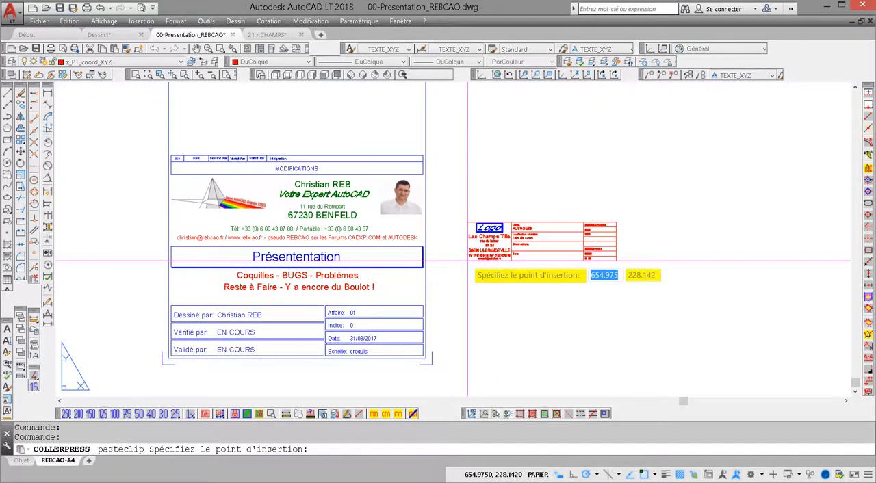
scroll(600, 253, up, 6)
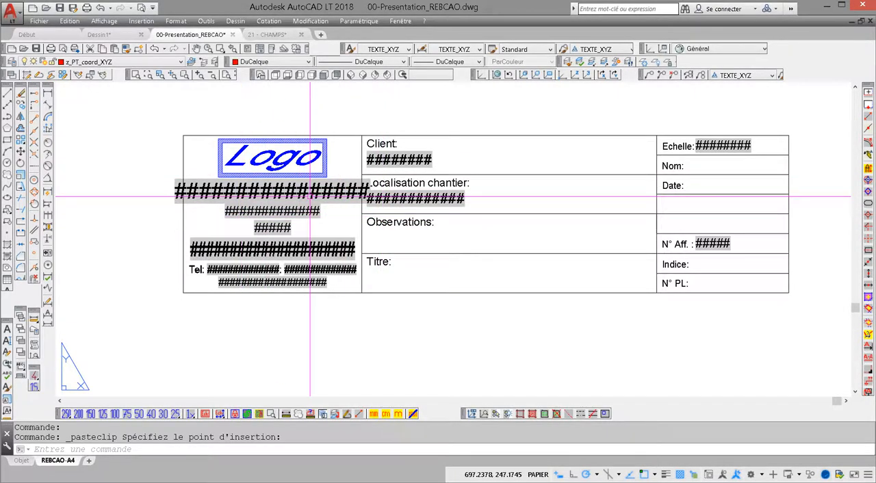
- Switch to the 21 - CHAMPS drawing and open its custom drawing properties
click(269, 35)
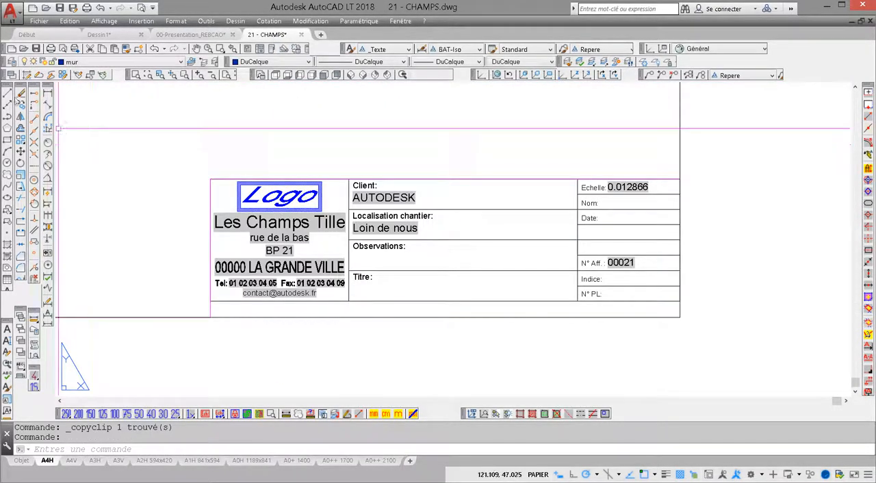
click(39, 20)
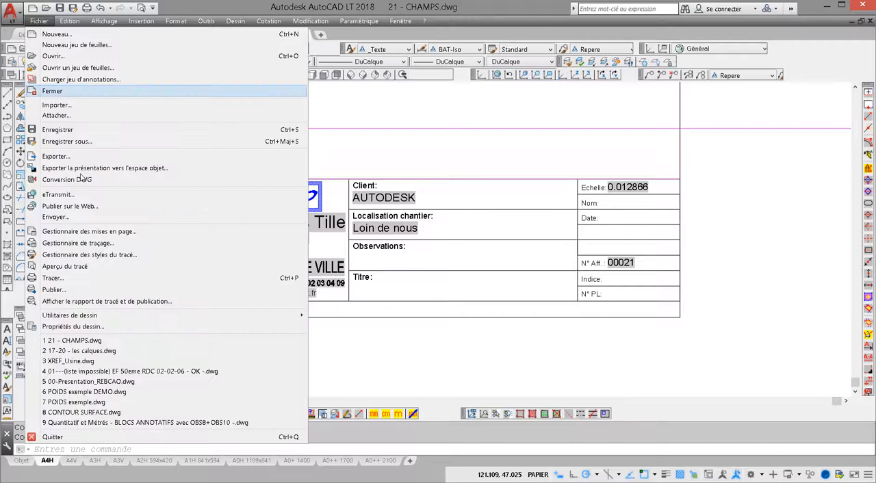
click(74, 327)
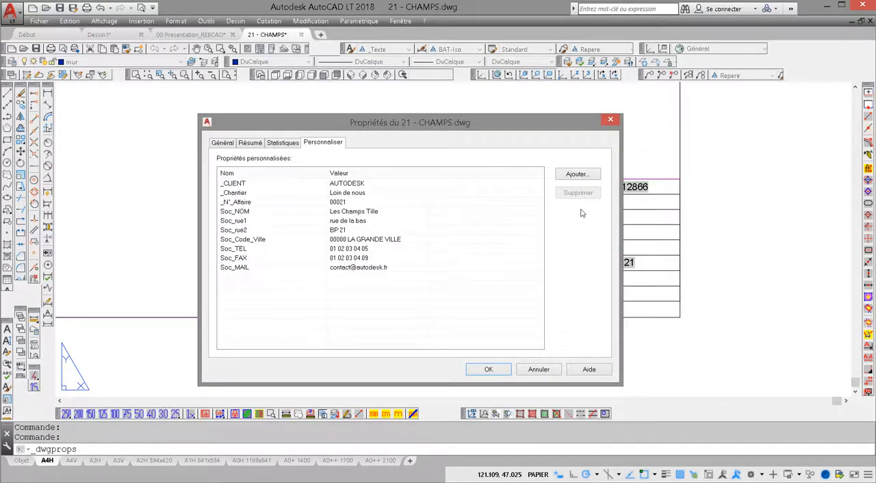
key(ctrl)
- Narrow the name column of the custom properties list and widen the properties dialog
drag(622, 233, 466, 233)
drag(706, 226, 457, 185)
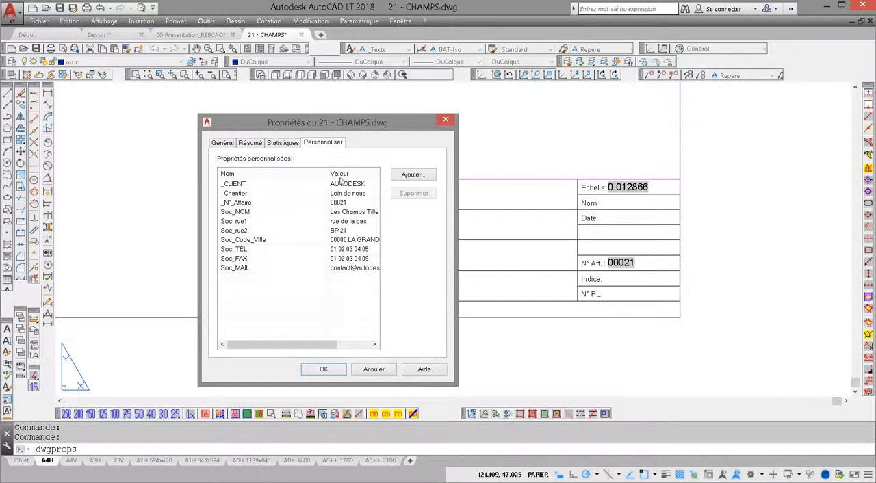
drag(324, 171, 281, 171)
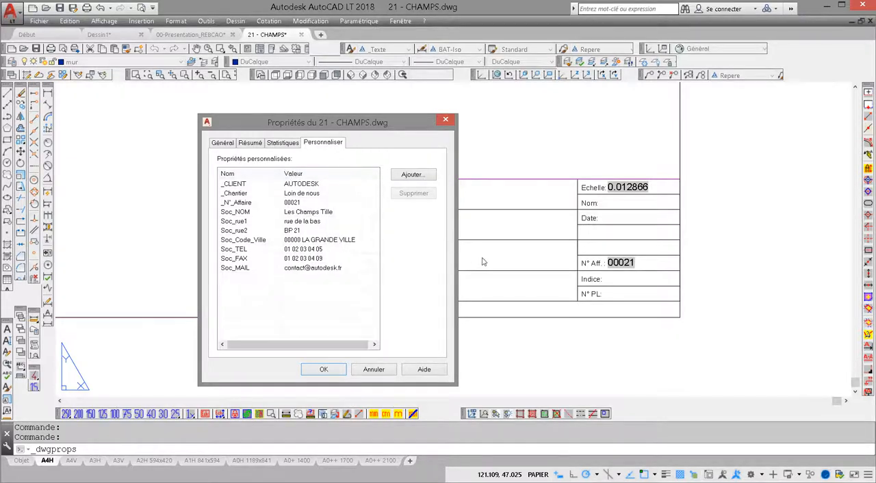
drag(458, 251, 709, 248)
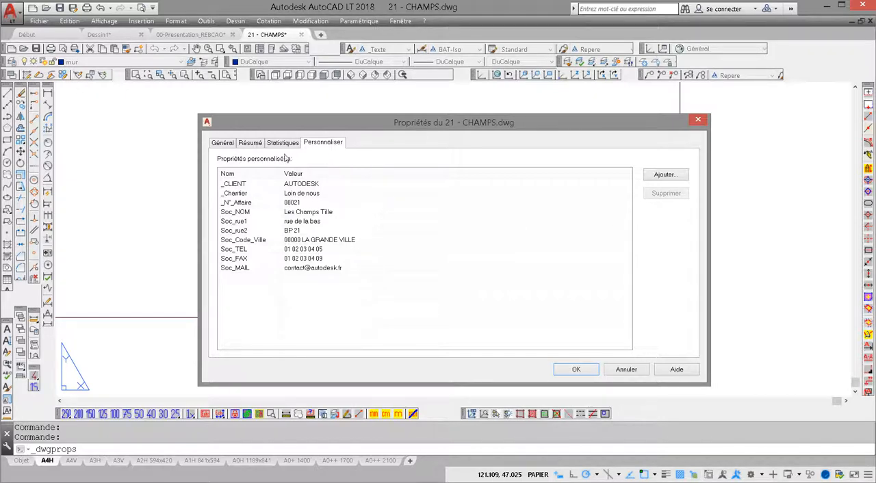
click(252, 258)
click(329, 322)
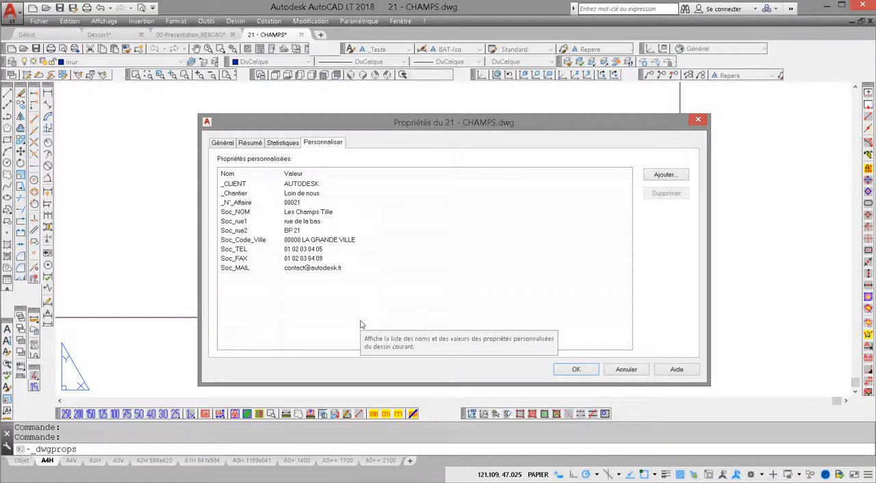
click(246, 268)
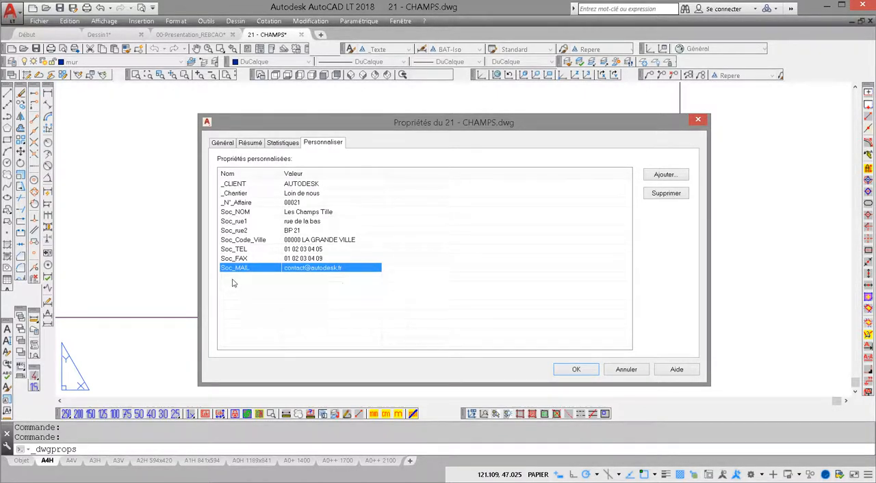
click(233, 283)
- Add a custom property Soc_DIRIGEANT with the value "M. LE DIRECTEUR" and accept the drawing properties
click(667, 176)
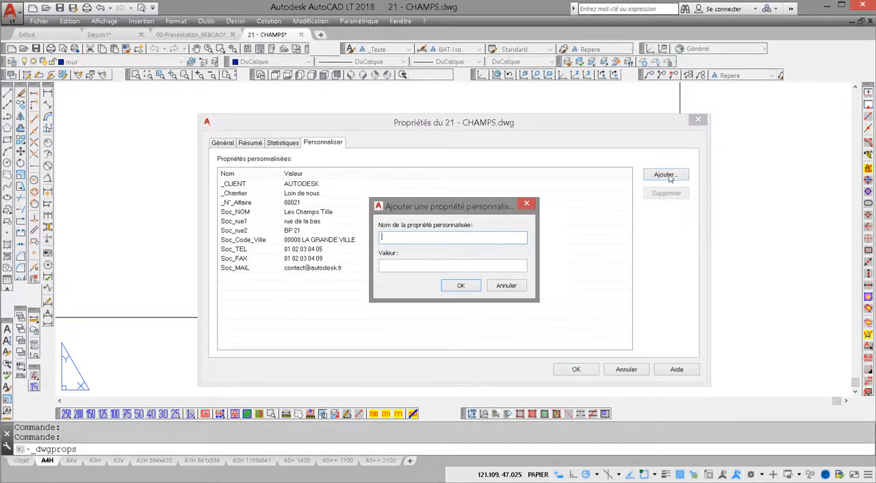
text(Soc_DIRIGEANT)
key(Tab)
text(Mr)
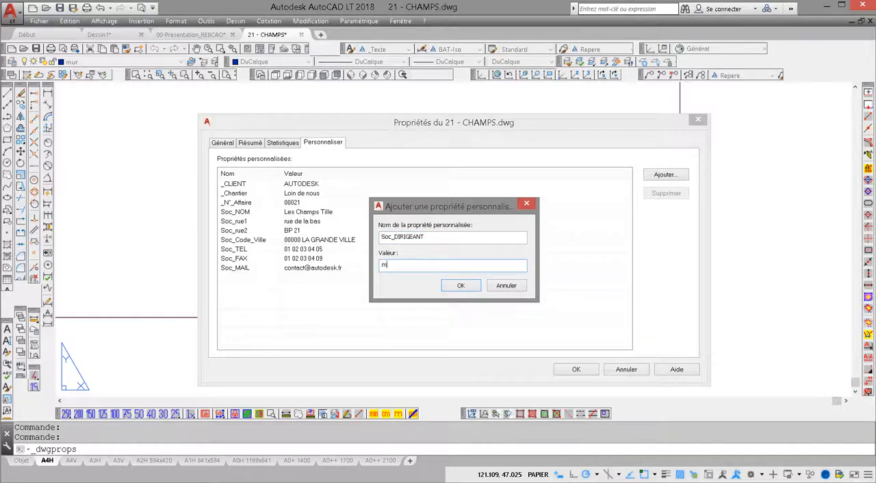
key(BackSpace)
key(BackSpace)
text(M. LE DIRECTEUR)
key(Return)
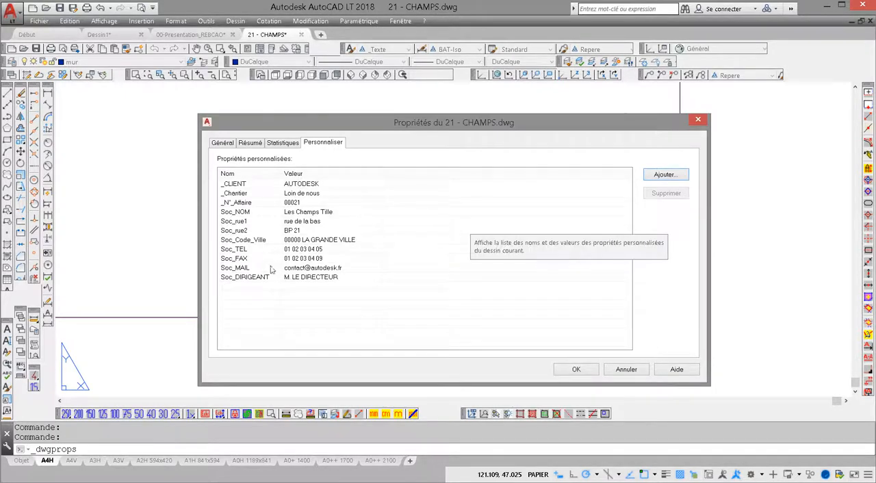
click(241, 277)
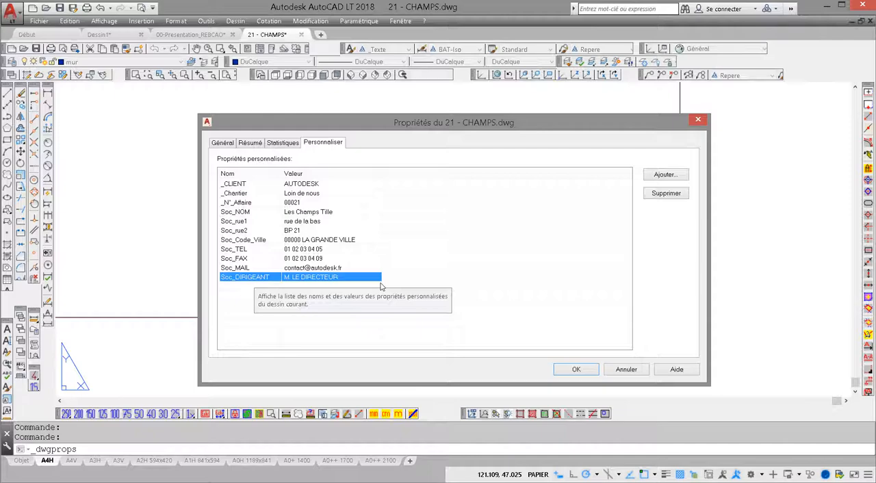
click(575, 371)
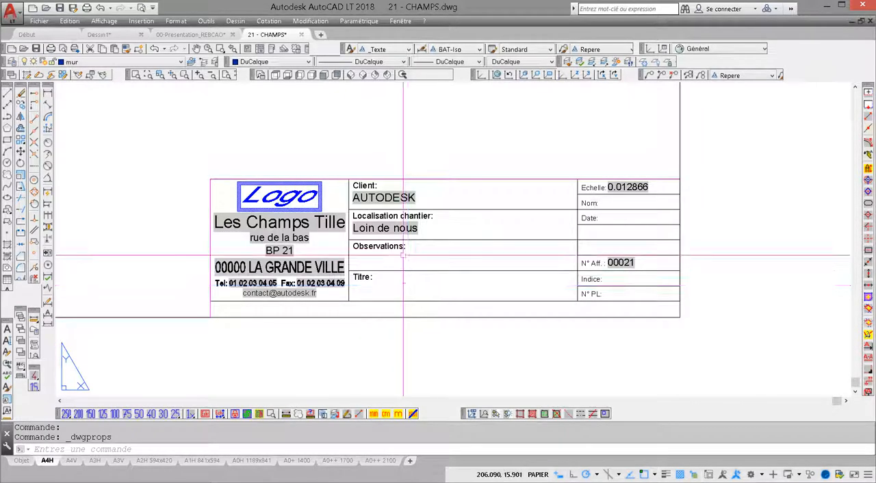